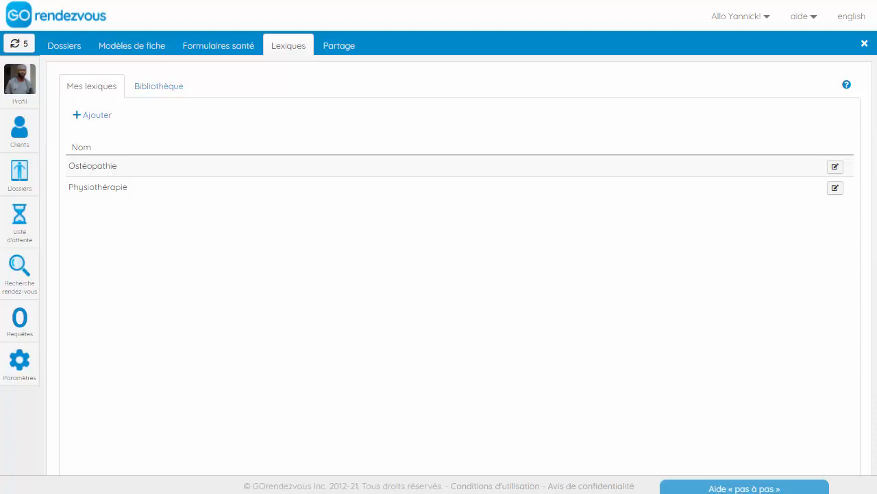
Examine the predictive word suggestions offered under the Subjectif field in the client's Ostéopathie - SOAPIE note.
{"action": "left_click", "coordinate": [62, 51]}
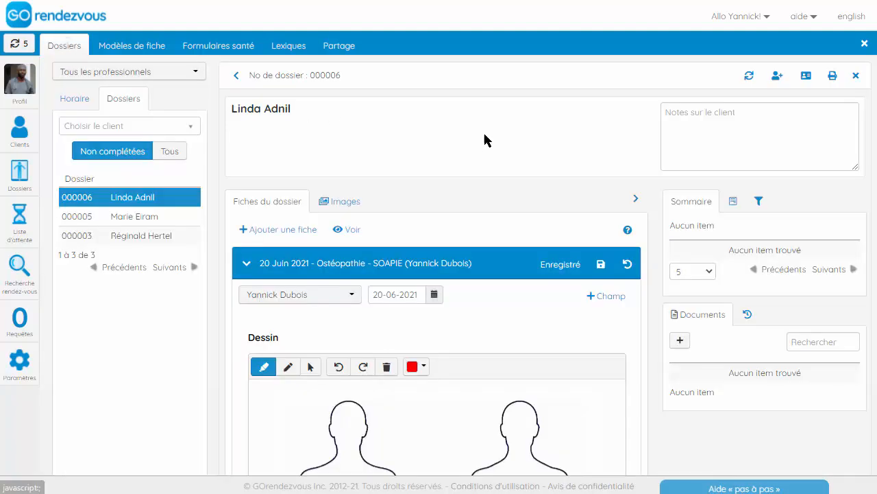
{"action": "scroll", "coordinate": [484, 137], "scroll_direction": "down", "scroll_amount": 7}
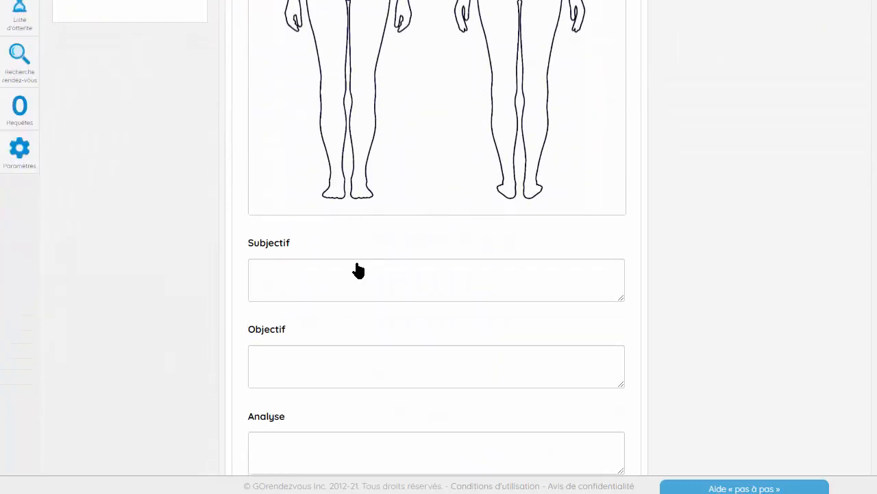
{"action": "left_click", "coordinate": [359, 269]}
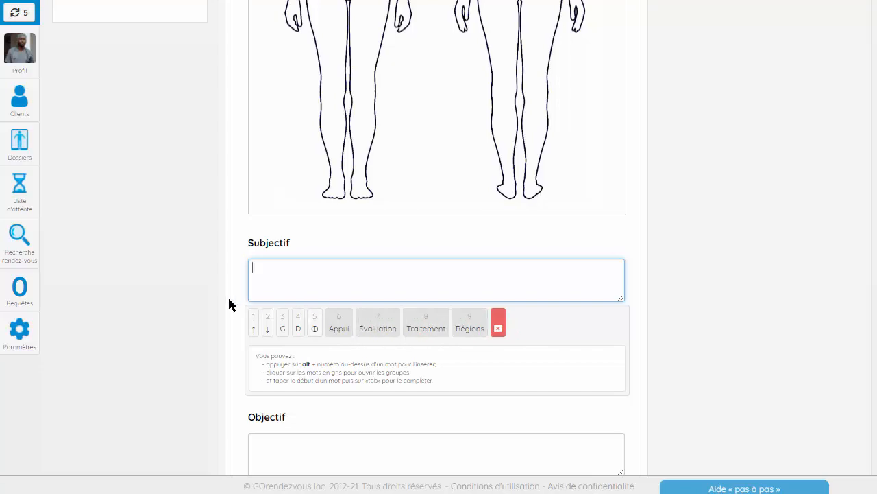
{"action": "scroll", "coordinate": [165, 292], "scroll_direction": "up", "scroll_amount": 10}
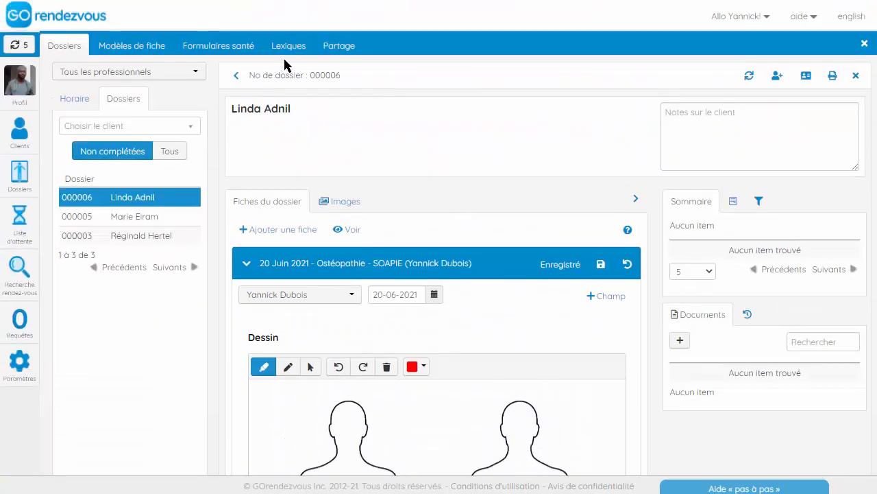
Examine the contents of the existing Ostéopathie lexicon, then close it without saving changes.
{"action": "left_click", "coordinate": [289, 48]}
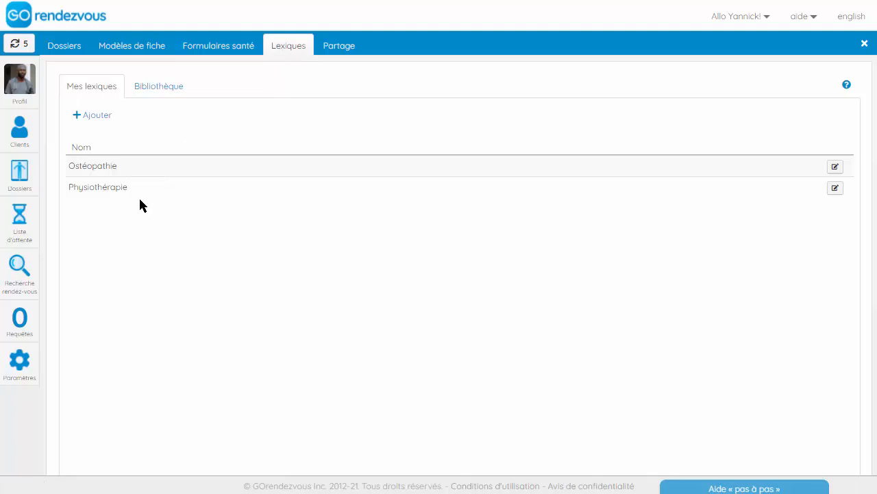
{"action": "left_click", "coordinate": [151, 169]}
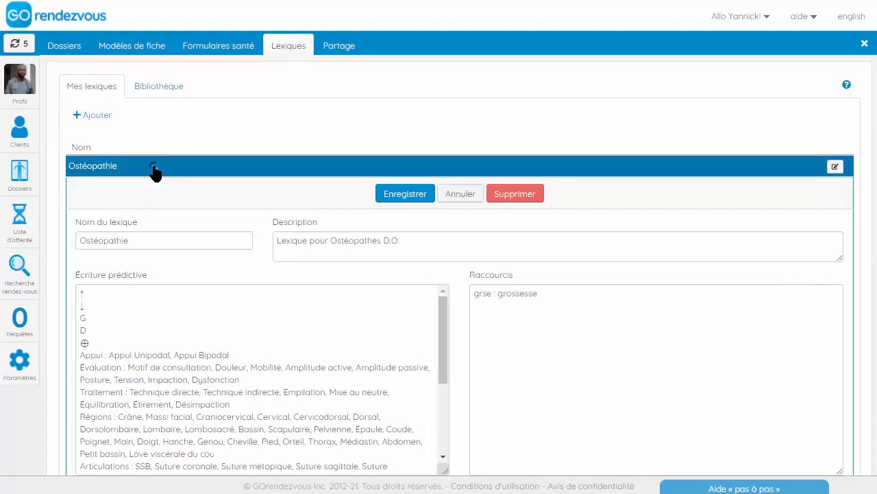
{"action": "scroll", "coordinate": [416, 270], "scroll_direction": "down", "scroll_amount": 3}
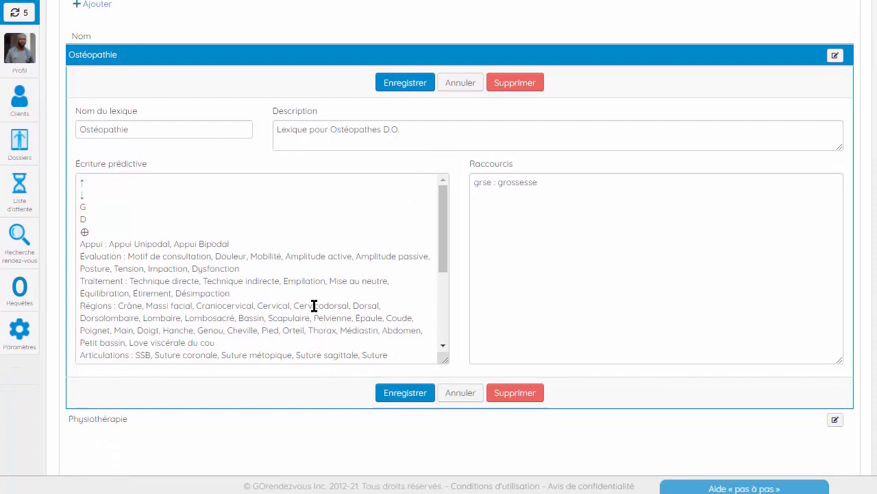
{"action": "left_click", "coordinate": [461, 83]}
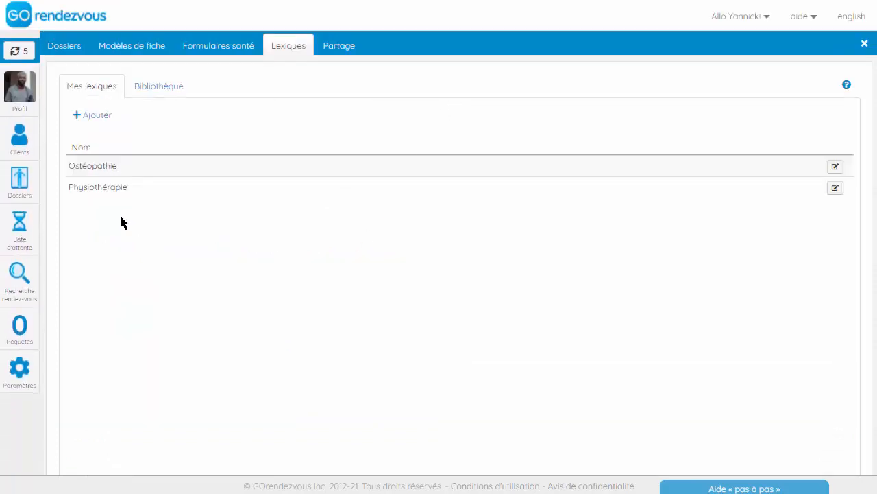
Add a new lexicon named "Ostéopathie FR" with the description "Lexique pour Ostéopathes D.O".
{"action": "left_click", "coordinate": [96, 117]}
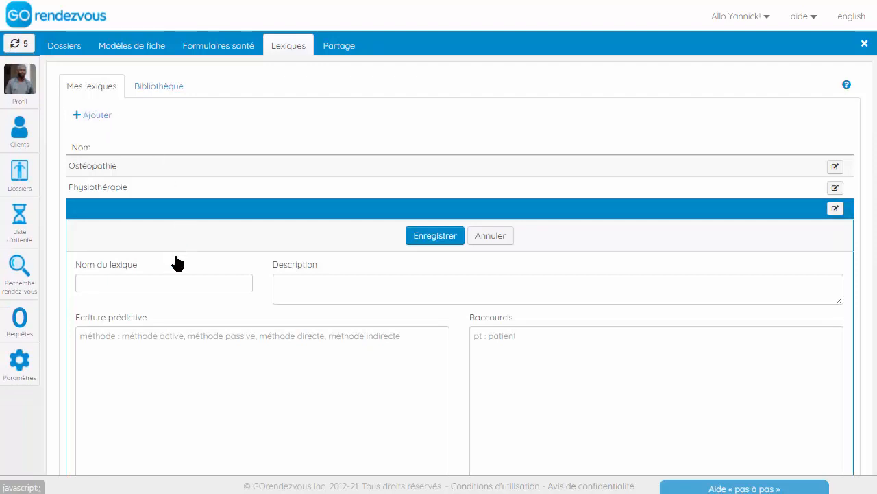
{"action": "left_click", "coordinate": [165, 281]}
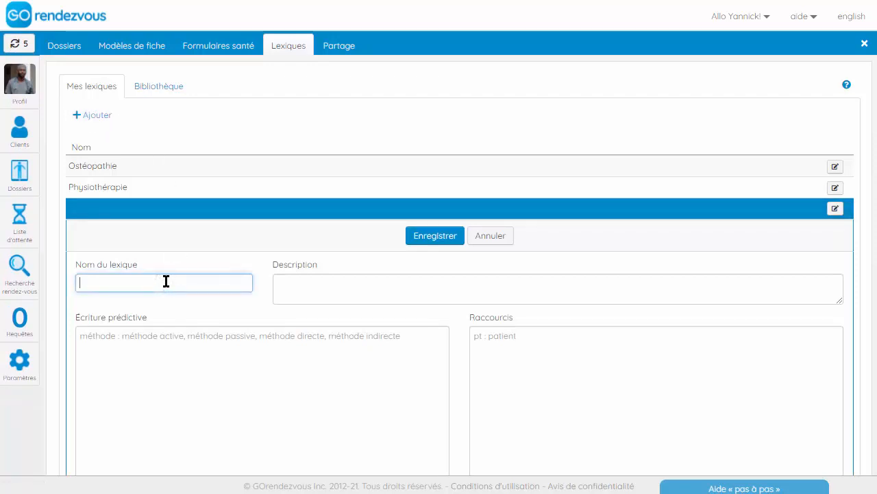
{"action": "type", "text": "Ostéopathie FR"}
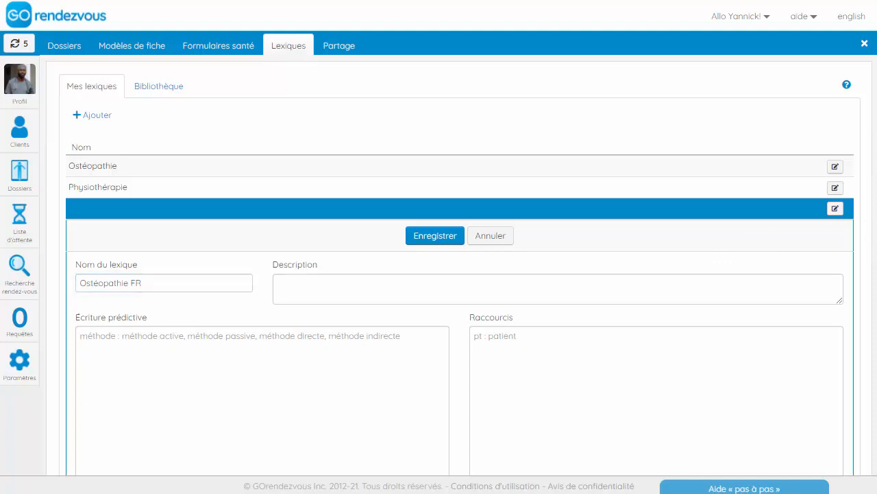
{"action": "left_click", "coordinate": [530, 282]}
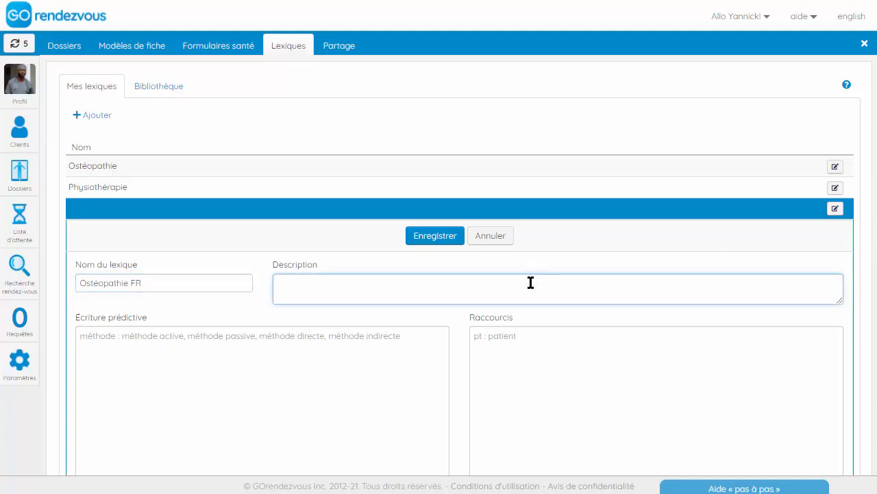
{"action": "type", "text": "Lexique pour Ostéopathes D.O"}
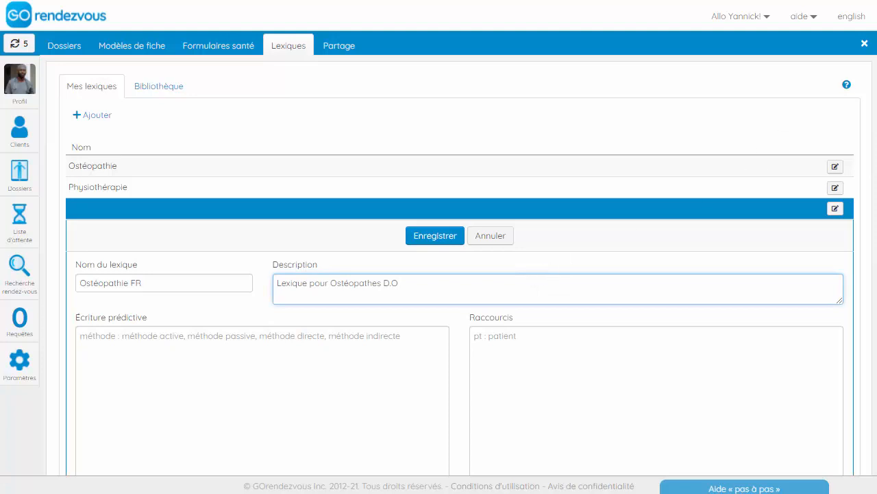
Enter ↑, ↓, G, D and ⊕ on separate lines in the new lexicon's Écriture prédictive list.
{"action": "left_click", "coordinate": [171, 344]}
{"action": "left_click", "coordinate": [556, 382]}
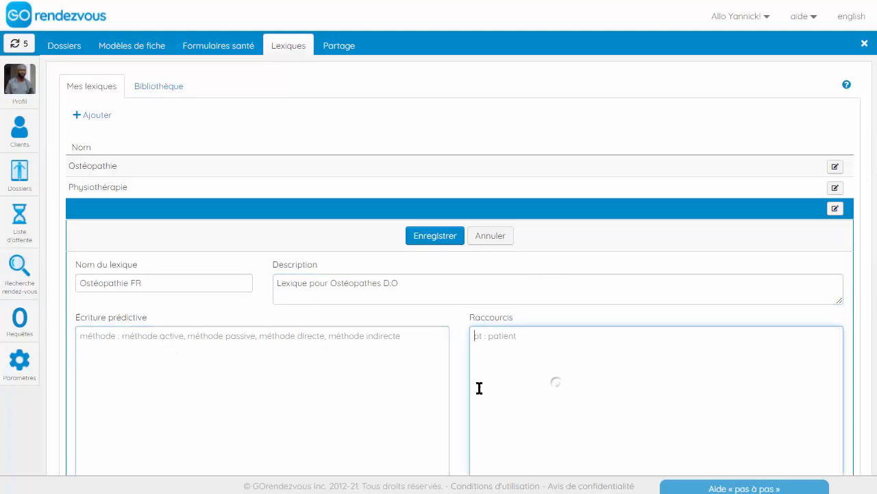
{"action": "scroll", "coordinate": [384, 388], "scroll_direction": "down", "scroll_amount": 3}
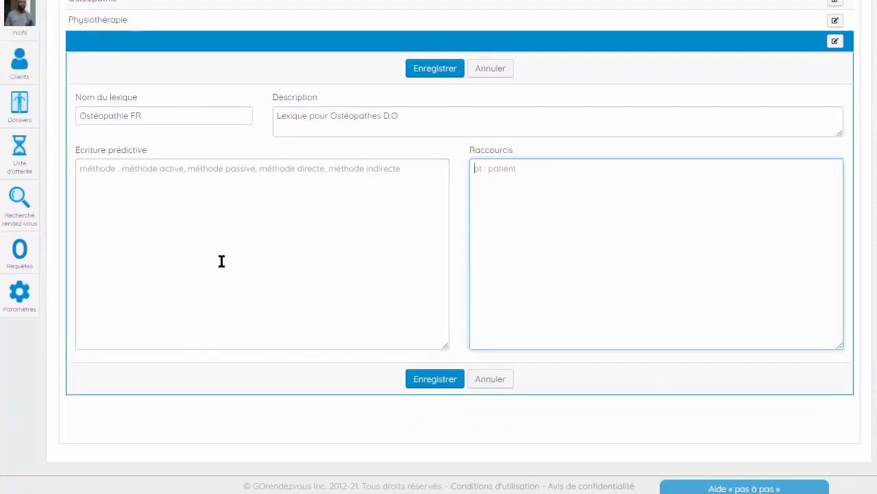
{"action": "left_click", "coordinate": [207, 186]}
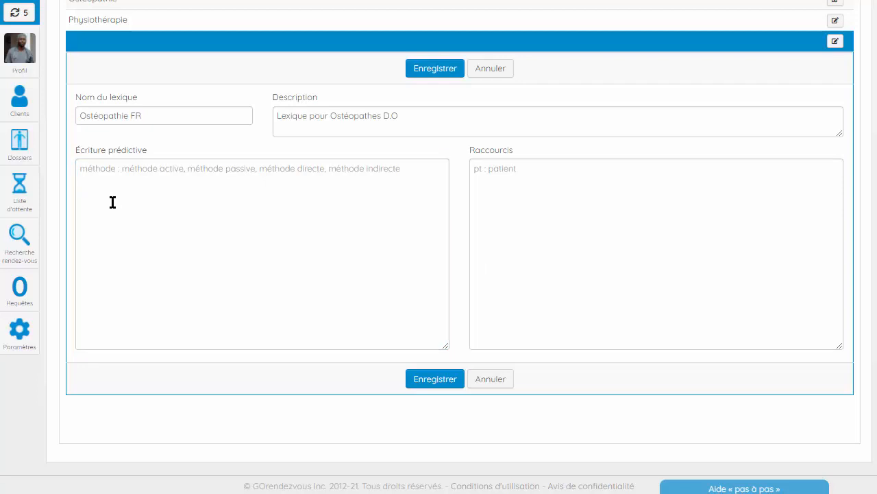
{"action": "left_click", "coordinate": [90, 172]}
{"action": "type", "text": "↑ ↓ G D ⊕"}
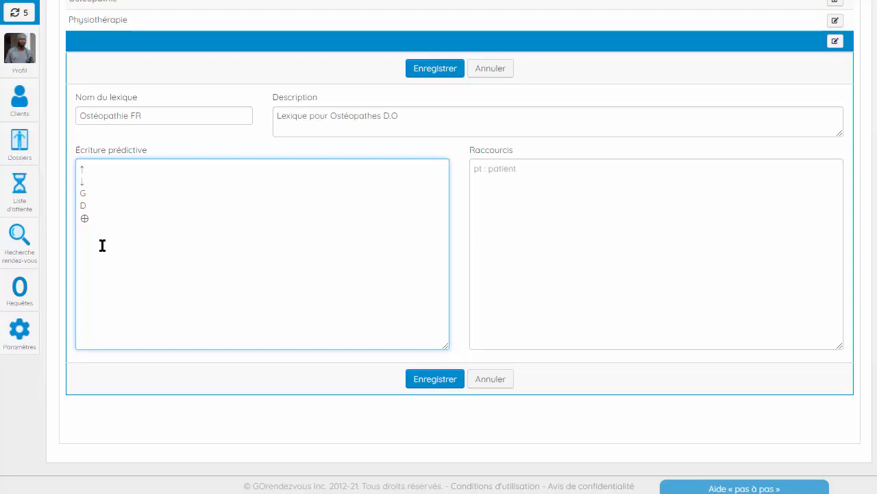
{"action": "left_click", "coordinate": [91, 182]}
{"action": "left_click", "coordinate": [91, 206]}
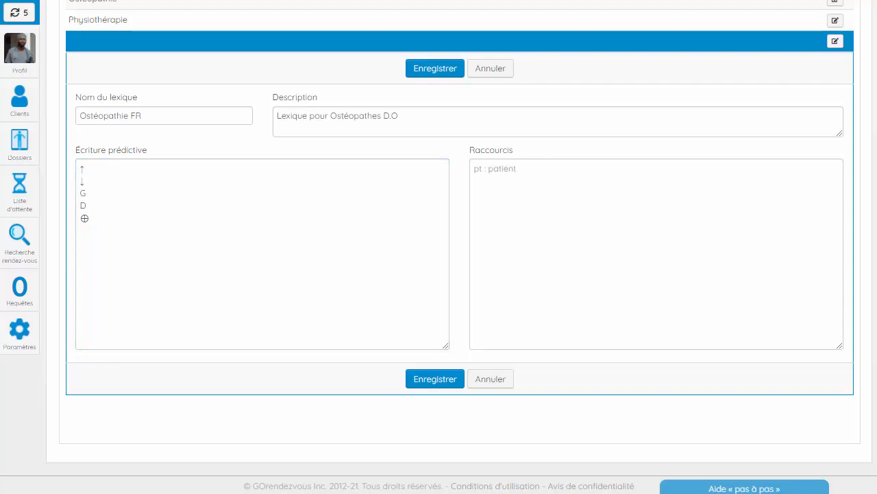
Add the word group "Appui : Appui Unipodal, Appui Bipodal" on a new line below ⊕ in the Écriture prédictive list.
{"action": "left_click", "coordinate": [194, 218]}
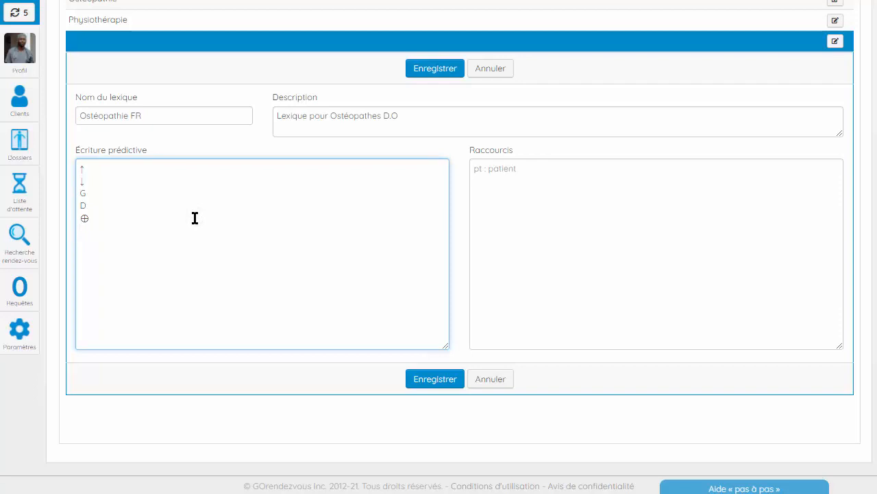
{"action": "key", "text": "Return"}
{"action": "type", "text": "Appui :"}
{"action": "key", "text": "alt+Tab"}
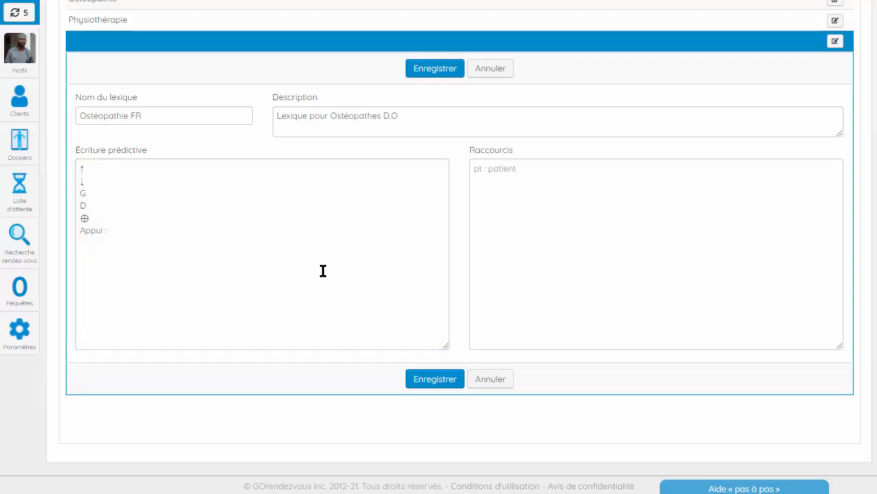
{"action": "left_click", "coordinate": [178, 231]}
{"action": "type", "text": "Appui Unipodal, Appui Bipodal"}
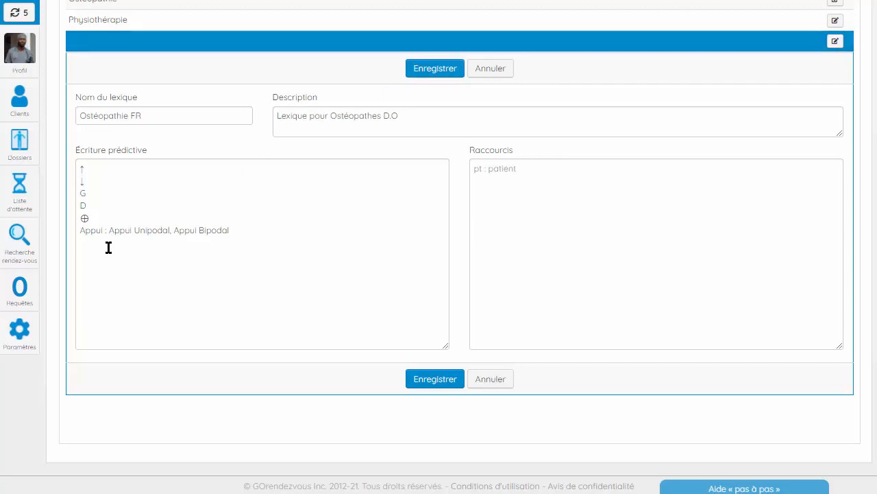
{"action": "double_click", "coordinate": [85, 231]}
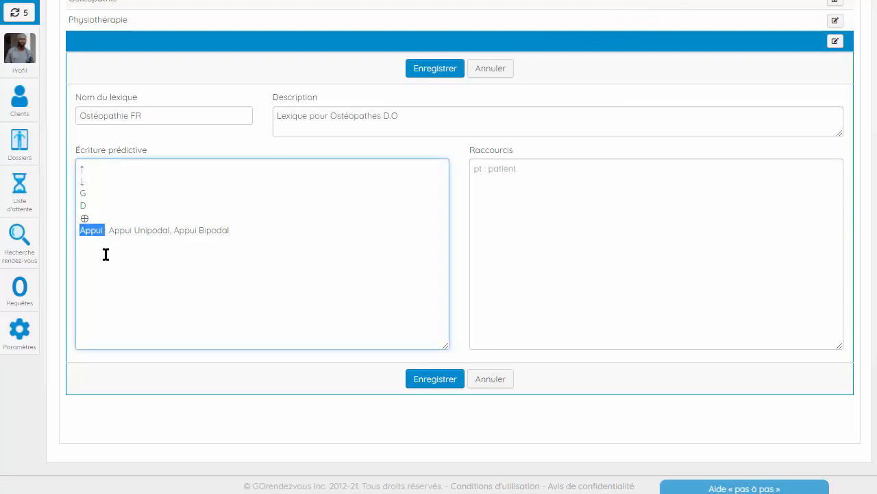
{"action": "key", "text": "Right"}
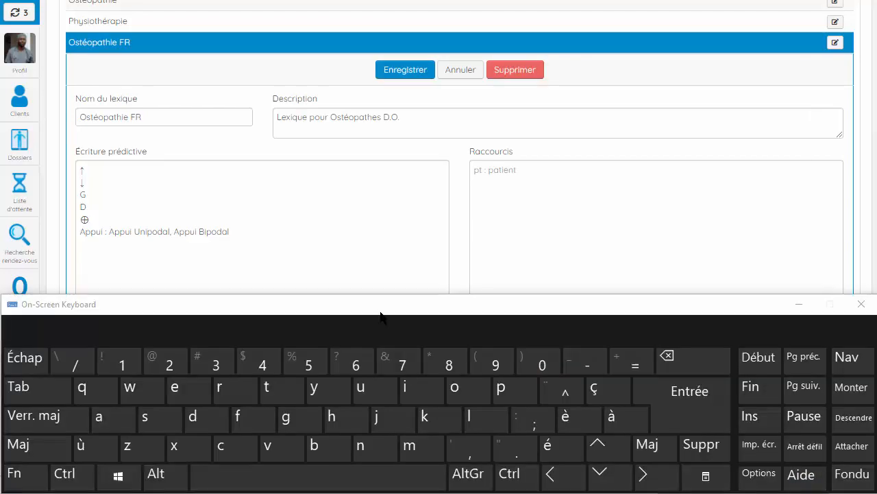
Insert "Appui Unipodal" from the Appui word group into the Subjectif field of the client's note and close the on-screen keyboard.
{"action": "scroll", "coordinate": [345, 138], "scroll_direction": "up", "scroll_amount": 3}
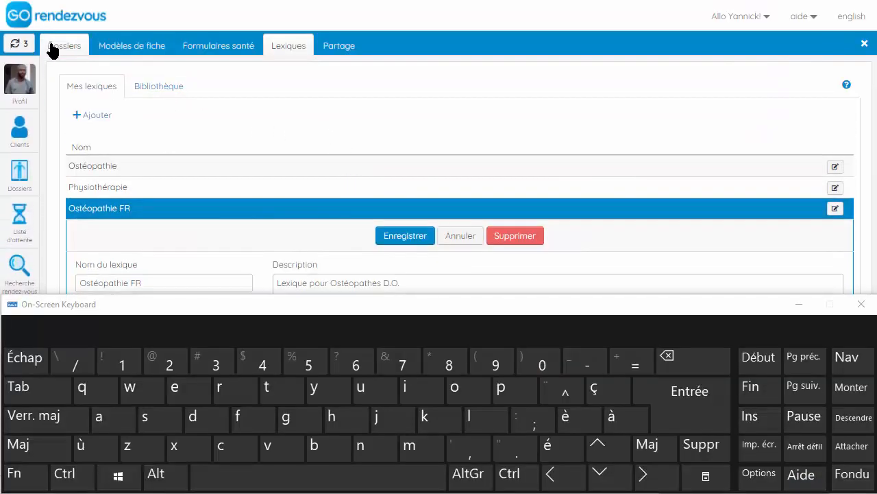
{"action": "left_click", "coordinate": [52, 47]}
{"action": "scroll", "coordinate": [316, 139], "scroll_direction": "down", "scroll_amount": 6}
{"action": "scroll", "coordinate": [318, 140], "scroll_direction": "down", "scroll_amount": 6}
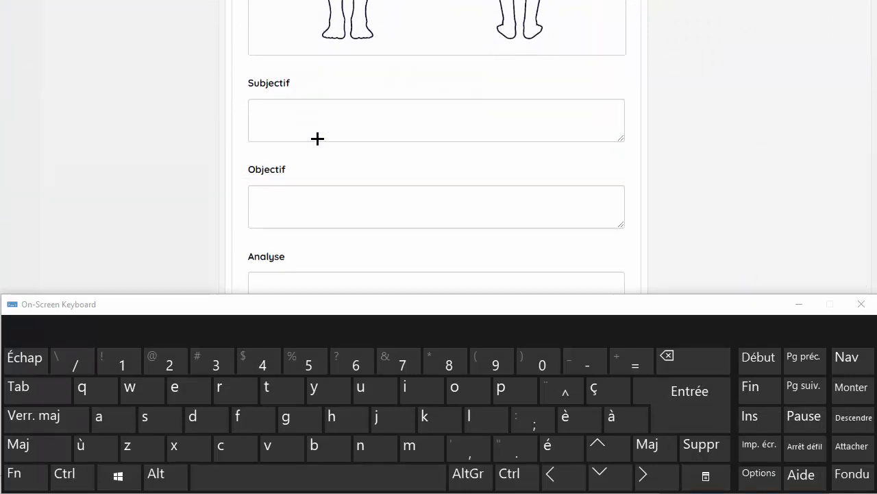
{"action": "left_click", "coordinate": [350, 90]}
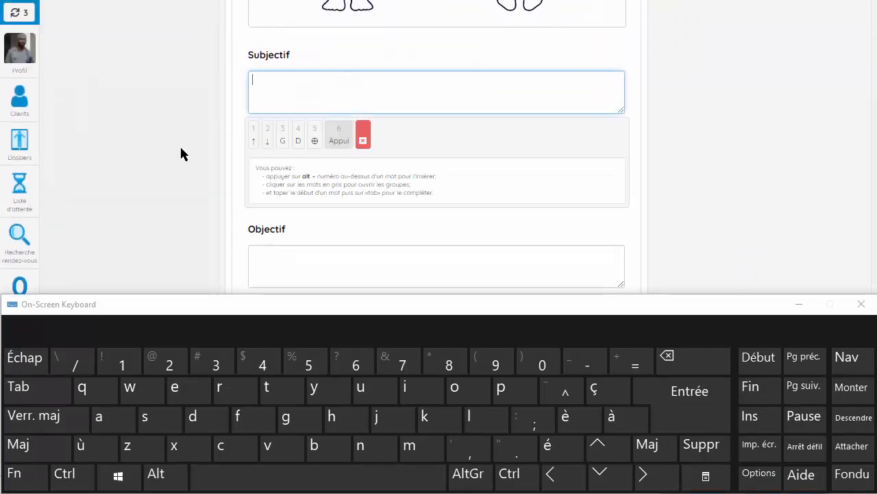
{"action": "key", "text": "alt+6"}
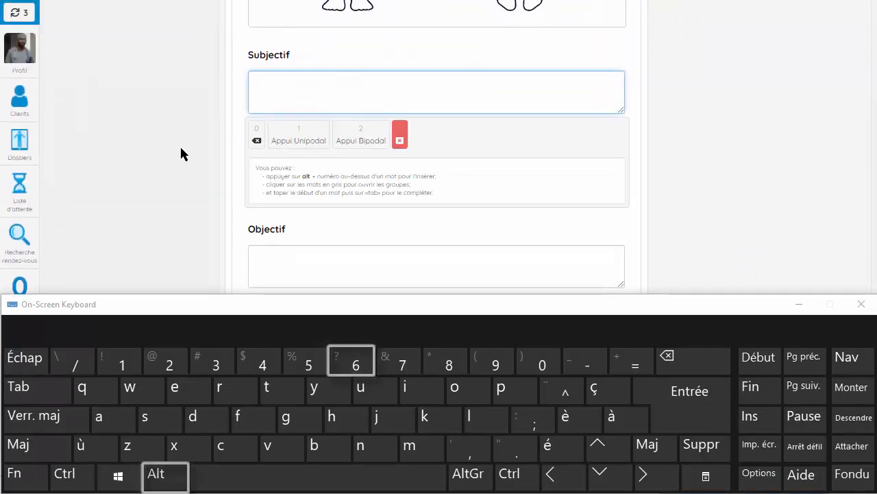
{"action": "key", "text": "alt+1"}
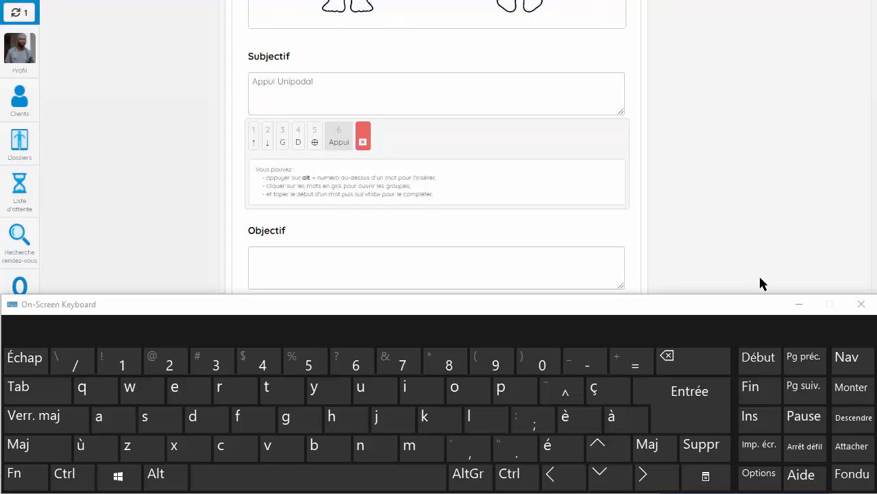
{"action": "left_click", "coordinate": [860, 304]}
Add the shortcut "grse : grossesse" to the Raccourcis of the Ostéopathie FR lexicon and save the lexicon.
{"action": "scroll", "coordinate": [816, 281], "scroll_direction": "up", "scroll_amount": 5}
{"action": "scroll", "coordinate": [809, 271], "scroll_direction": "up", "scroll_amount": 7}
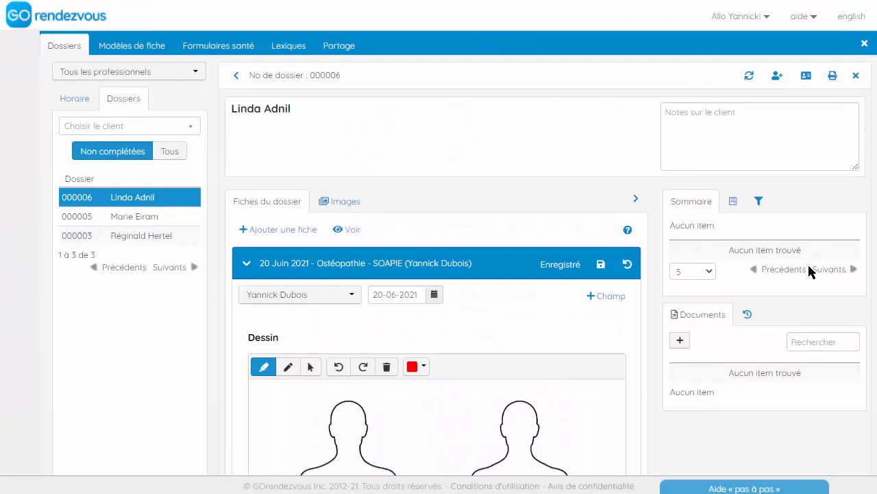
{"action": "left_click", "coordinate": [294, 50]}
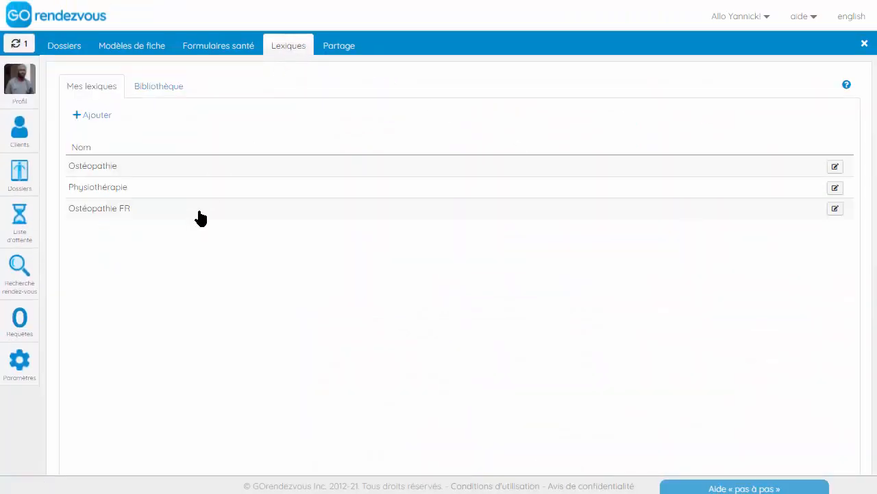
{"action": "left_click", "coordinate": [199, 214]}
{"action": "left_click", "coordinate": [556, 346]}
{"action": "scroll", "coordinate": [556, 344], "scroll_direction": "down", "scroll_amount": 3}
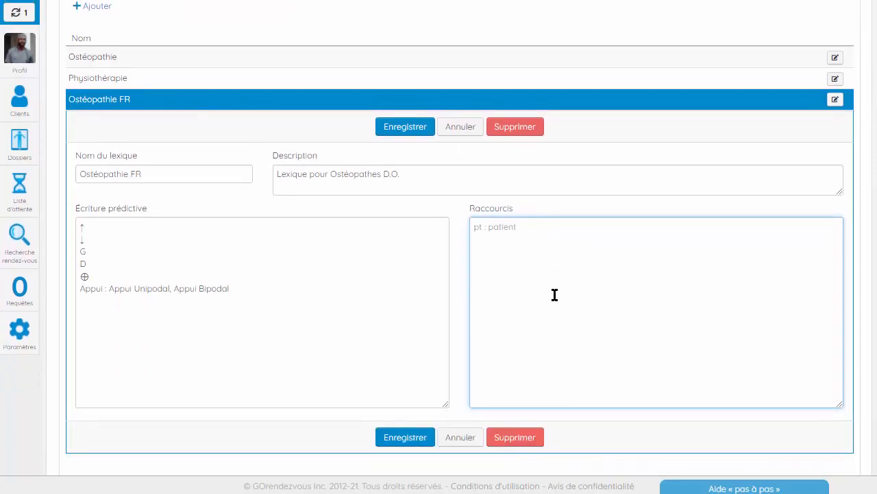
{"action": "type", "text": "grse : grossesse"}
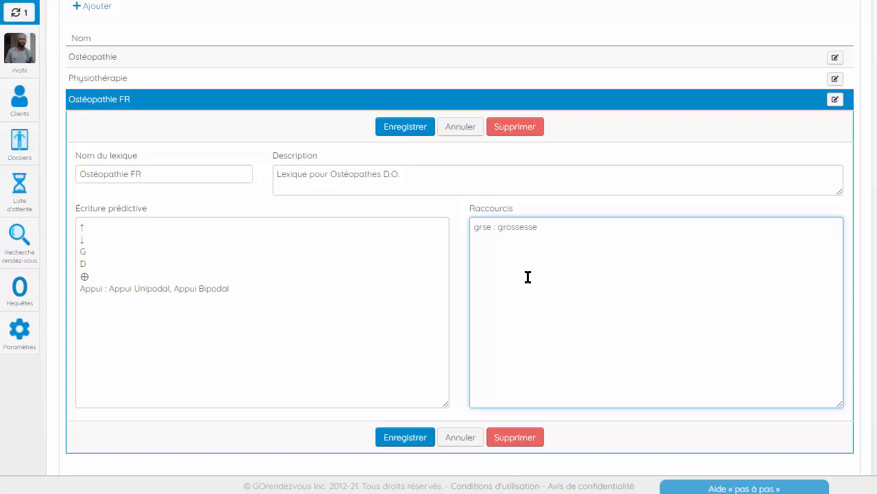
{"action": "left_click", "coordinate": [425, 130]}
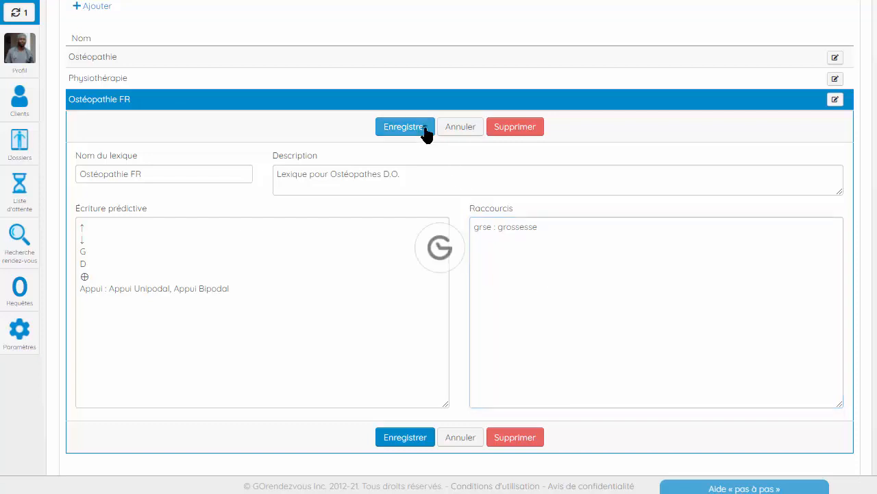
Refresh the data, reopen the client's record and enter the shortcut "grse" after "Appui Unipodal" in the note's Subjectif field.
{"action": "left_click", "coordinate": [19, 45]}
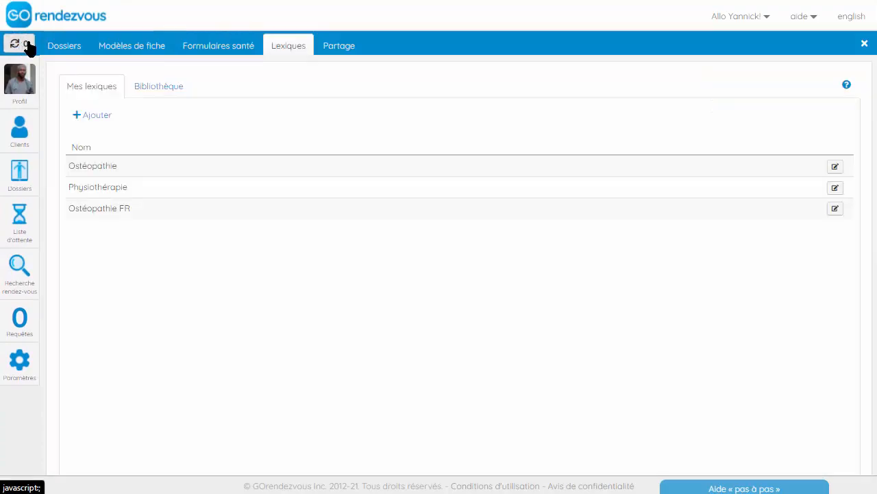
{"action": "left_click", "coordinate": [61, 48]}
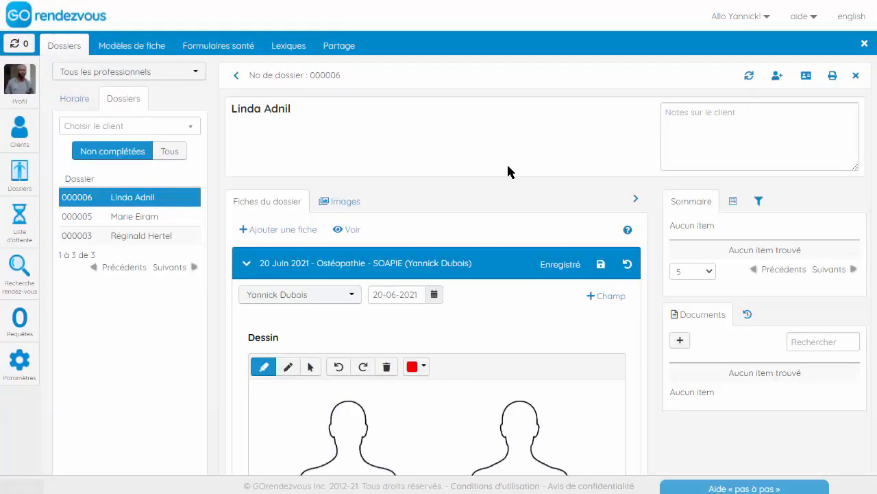
{"action": "scroll", "coordinate": [507, 172], "scroll_direction": "down", "scroll_amount": 4}
{"action": "scroll", "coordinate": [508, 168], "scroll_direction": "down", "scroll_amount": 5}
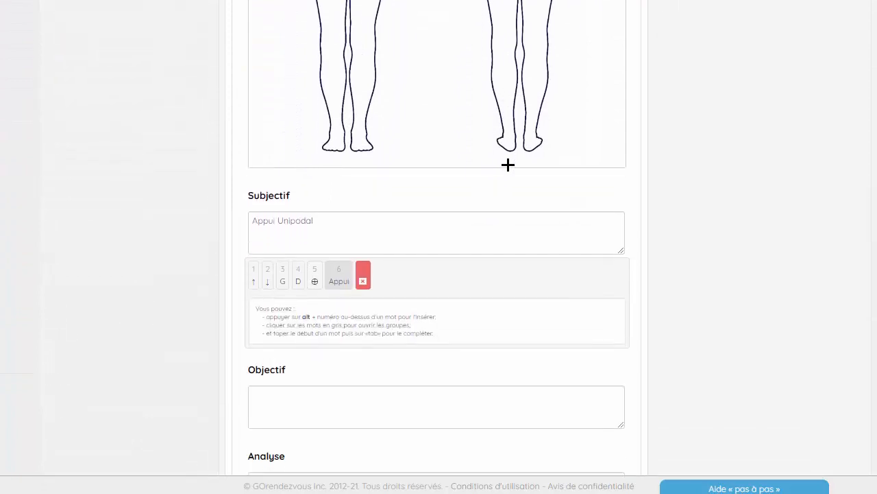
{"action": "left_click", "coordinate": [415, 222]}
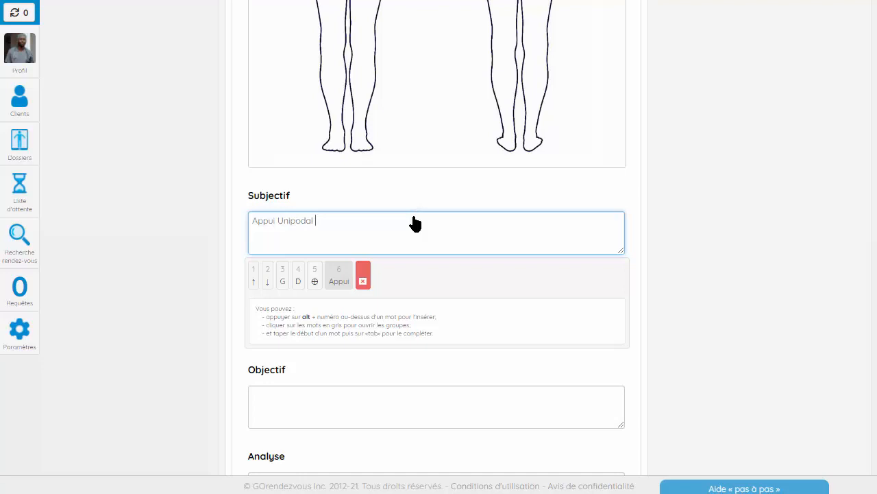
{"action": "type", "text": "grse"}
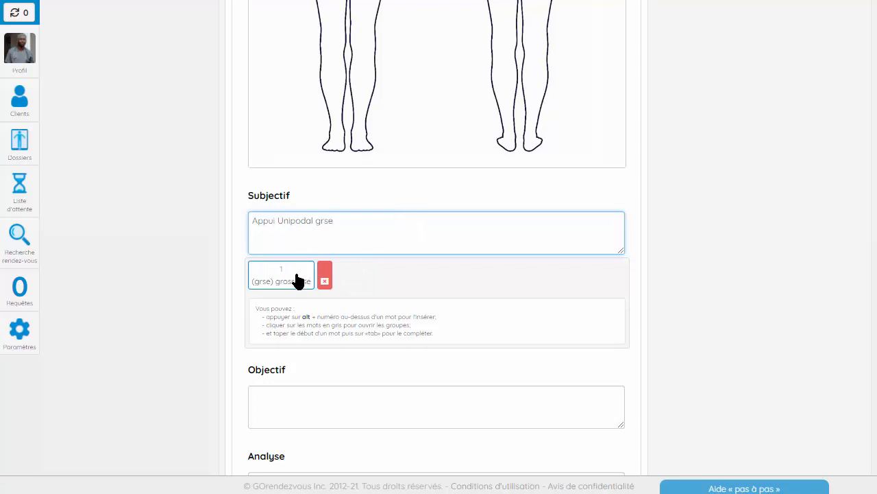
Replace "grse" with uppercase "GRSE" after "Appui Unipodal" in the Subjectif field.
{"action": "key", "text": "BackSpace"}
{"action": "key", "text": "BackSpace"}
{"action": "key", "text": "BackSpace"}
{"action": "key", "text": "BackSpace"}
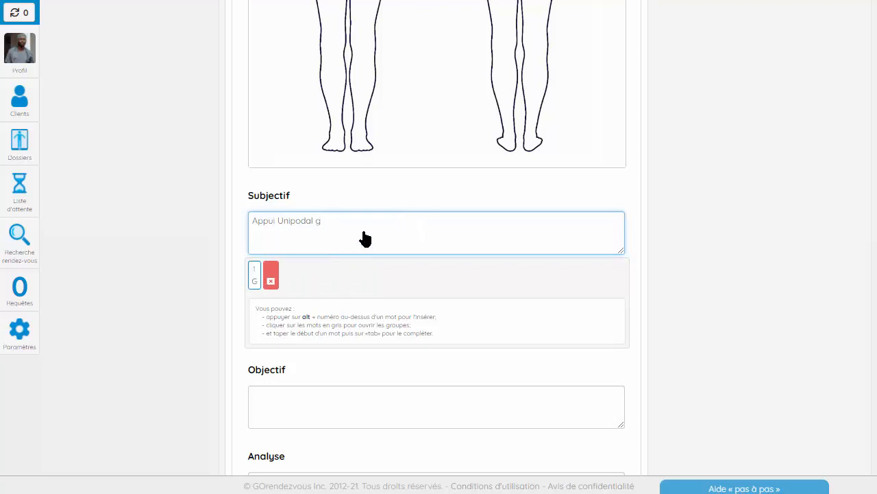
{"action": "type", "text": "GRSE"}
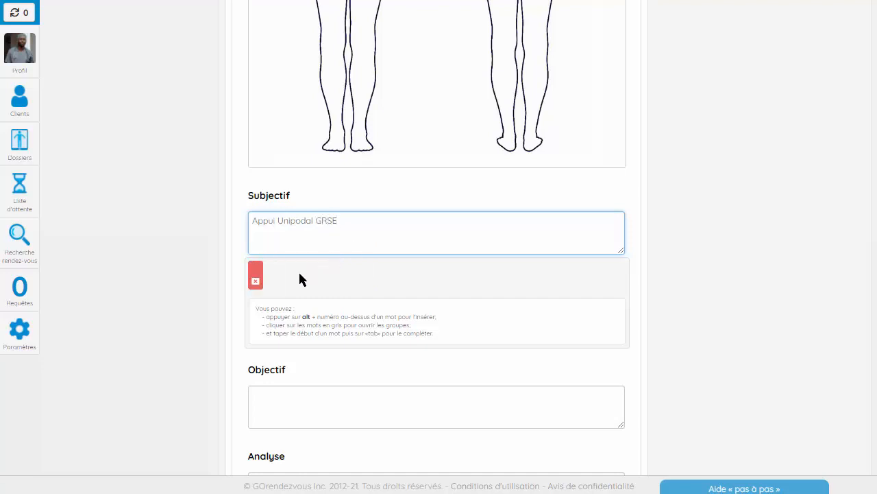
Leave the client's record and open the Bibliothèque of lexicons.
{"action": "scroll", "coordinate": [300, 278], "scroll_direction": "up", "scroll_amount": 6}
{"action": "scroll", "coordinate": [300, 275], "scroll_direction": "up", "scroll_amount": 3}
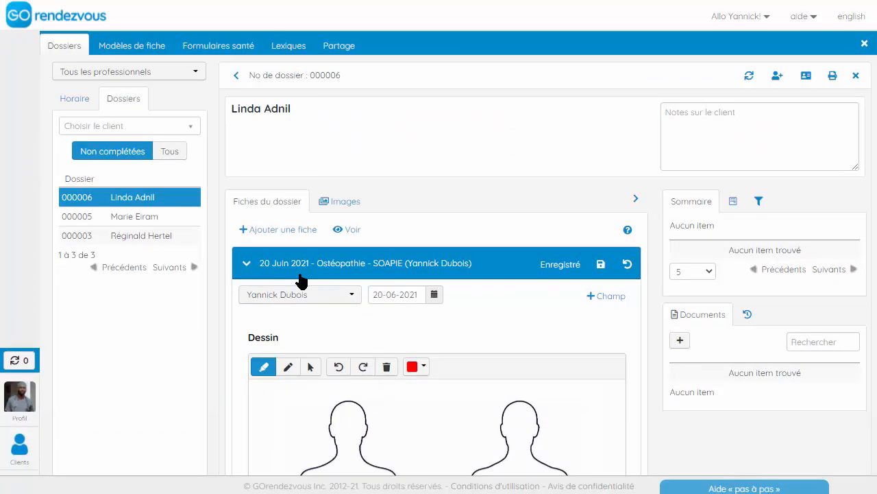
{"action": "left_click", "coordinate": [284, 41]}
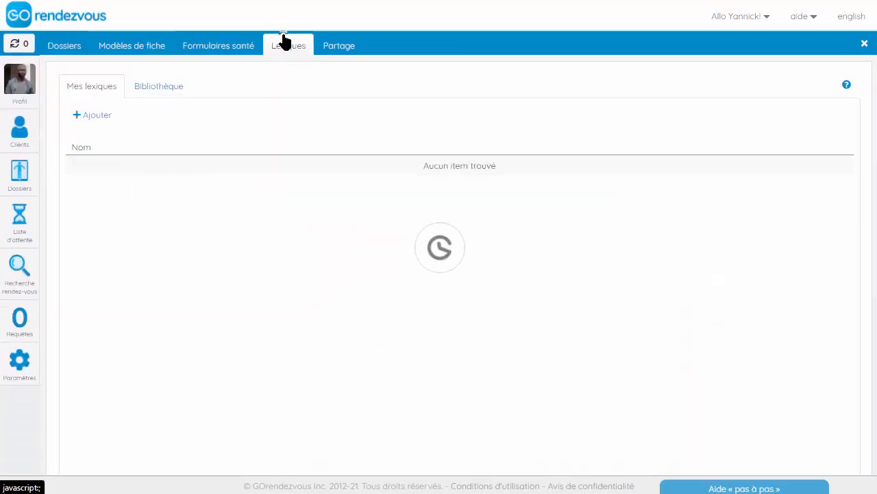
{"action": "left_click", "coordinate": [174, 91]}
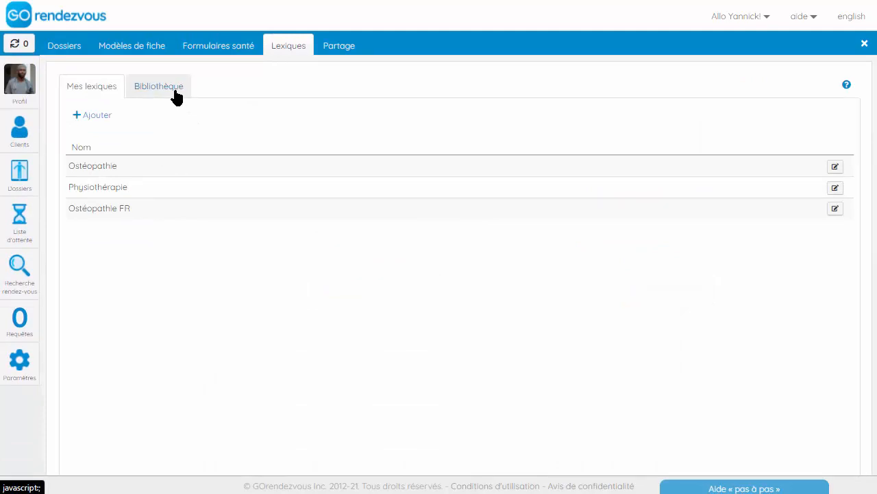